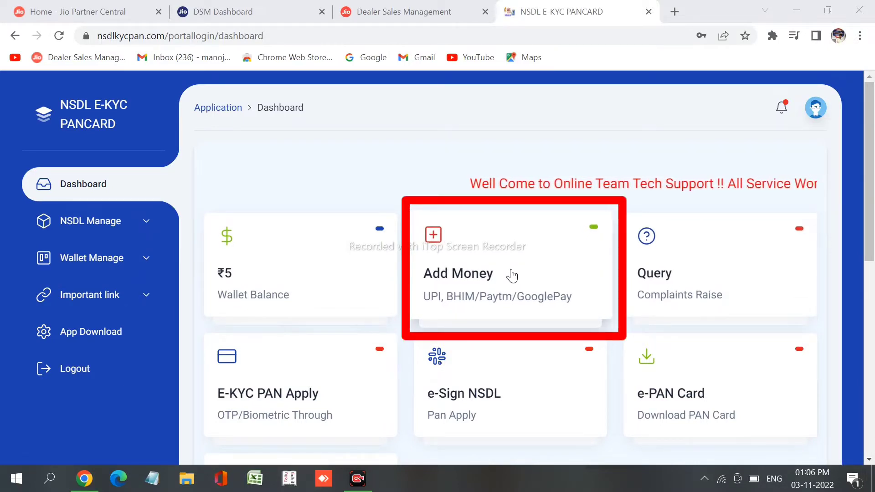
Top up the wallet with ₹110 and dismiss the 'Thank You for Wallet Recharge!' alert
{"action": "left_click", "coordinate": [512, 275]}
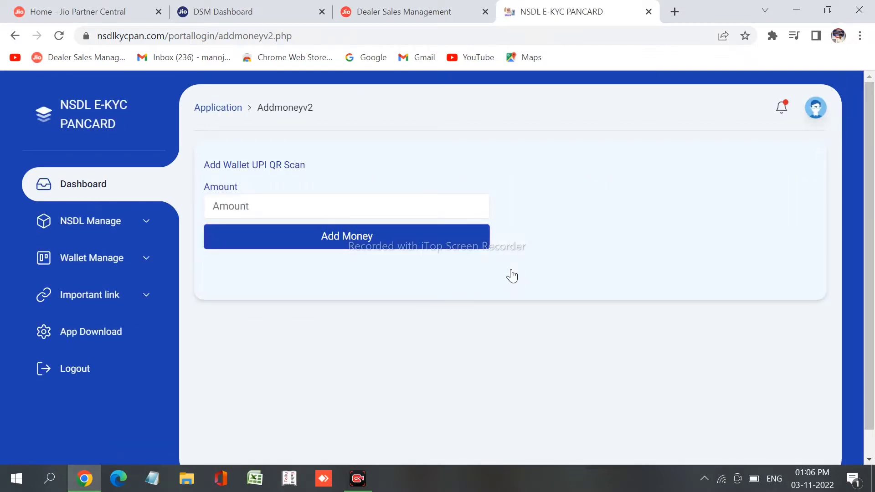
{"action": "left_click", "coordinate": [256, 209]}
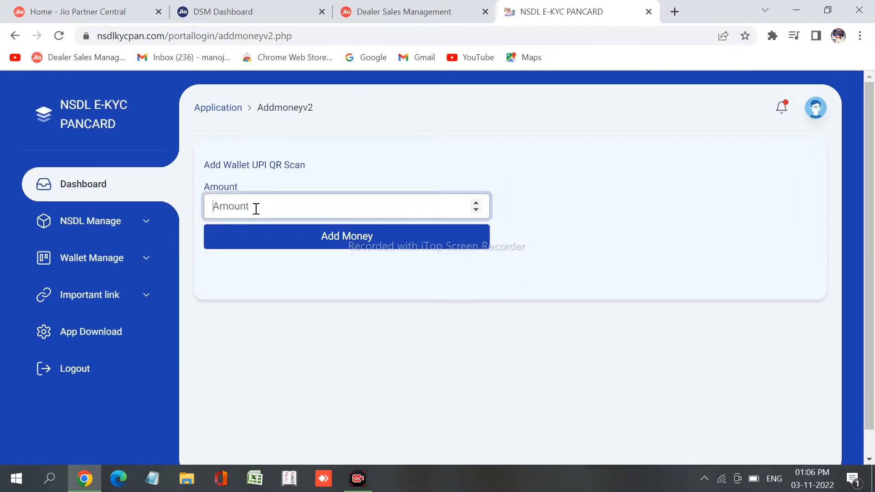
{"action": "type", "text": "110"}
{"action": "left_click", "coordinate": [294, 235]}
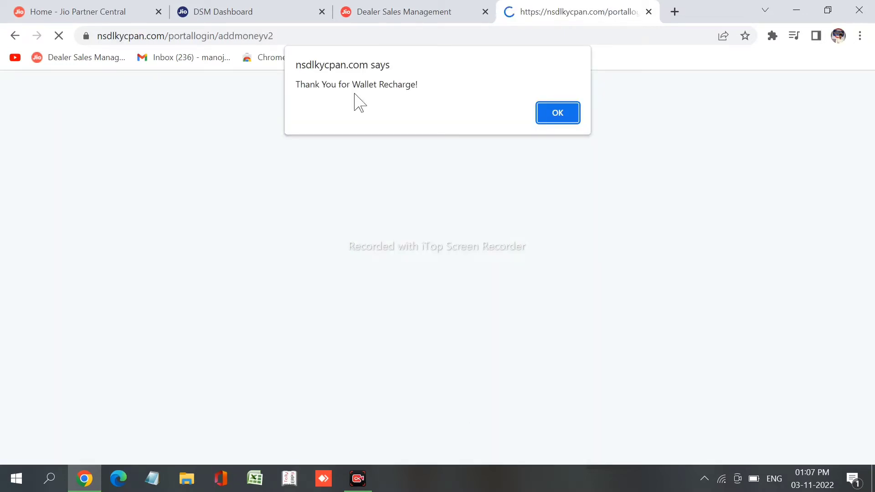
{"action": "left_click", "coordinate": [556, 118]}
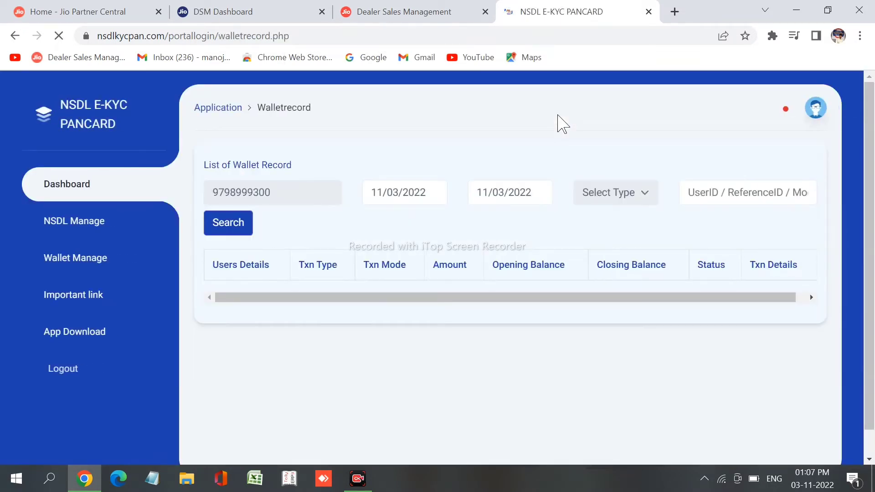
Return to the dashboard showing a ₹115 wallet balance, then go to E-KYC PAN Apply
{"action": "left_click", "coordinate": [83, 187]}
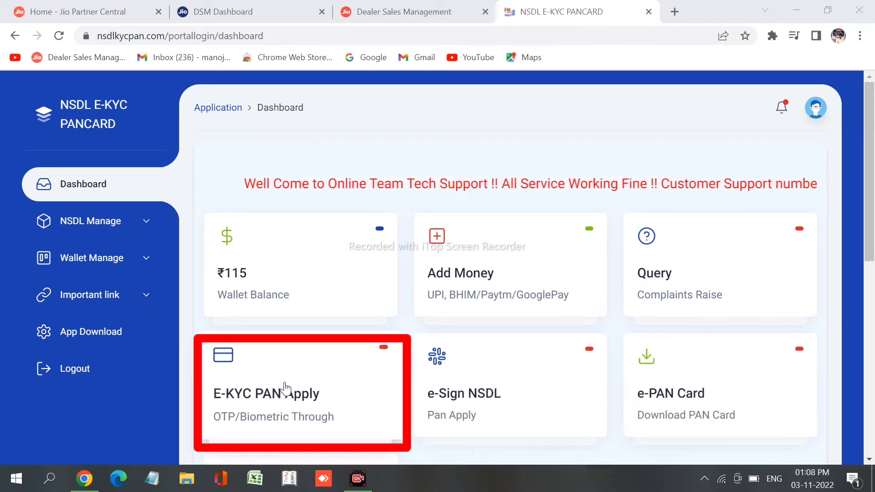
{"action": "left_click", "coordinate": [285, 388]}
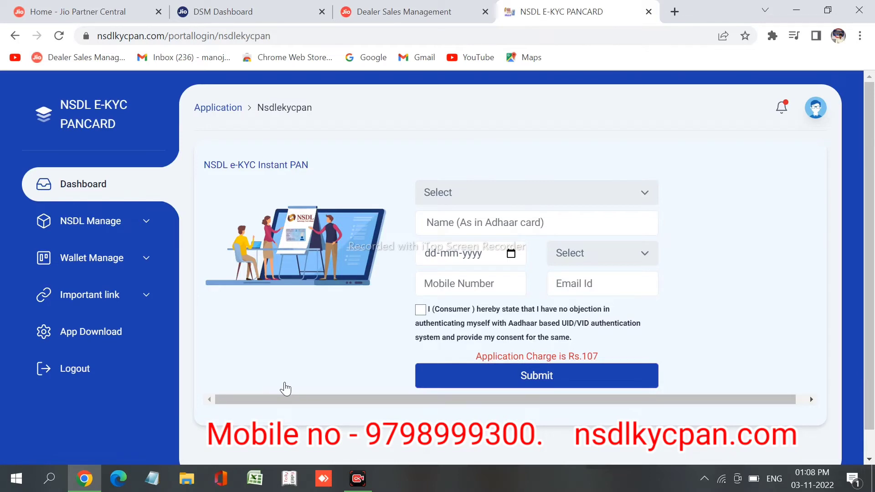
Choose PAN - Indian Citizen (Form 49A), enter the applicant's name, select Female, and tick Aadhaar consent
{"action": "left_click", "coordinate": [649, 201]}
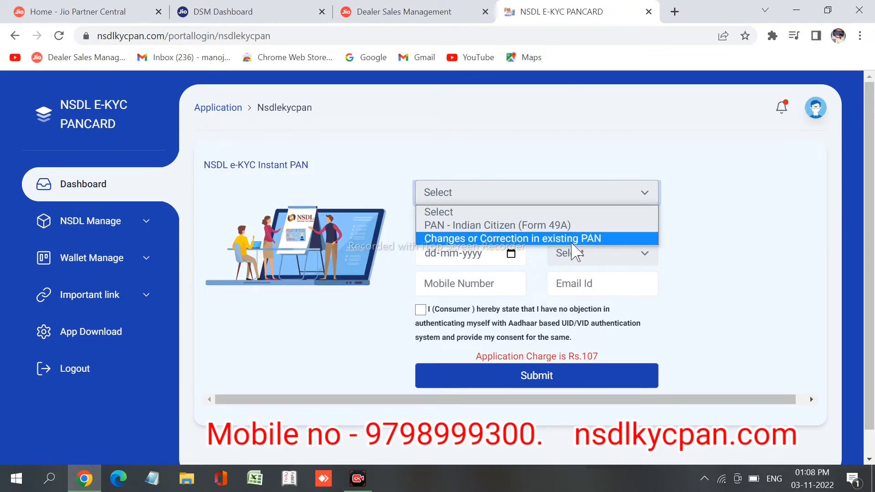
{"action": "left_click", "coordinate": [550, 226]}
{"action": "left_click", "coordinate": [547, 222]}
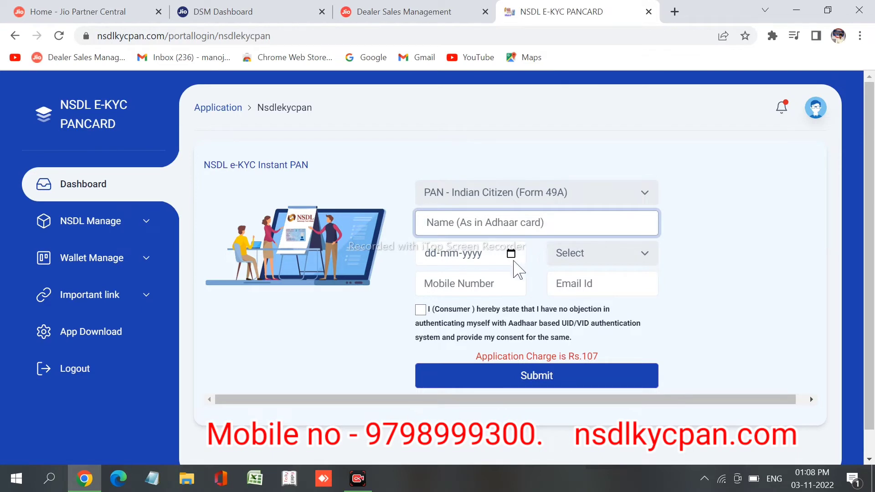
{"action": "left_click", "coordinate": [640, 269]}
{"action": "left_click", "coordinate": [624, 298]}
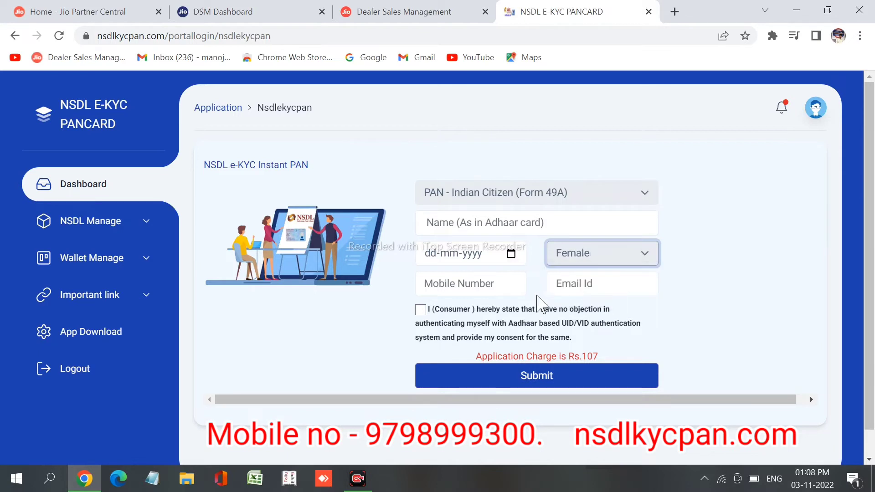
{"action": "left_click", "coordinate": [508, 288]}
{"action": "left_click", "coordinate": [645, 285]}
{"action": "left_click", "coordinate": [421, 311]}
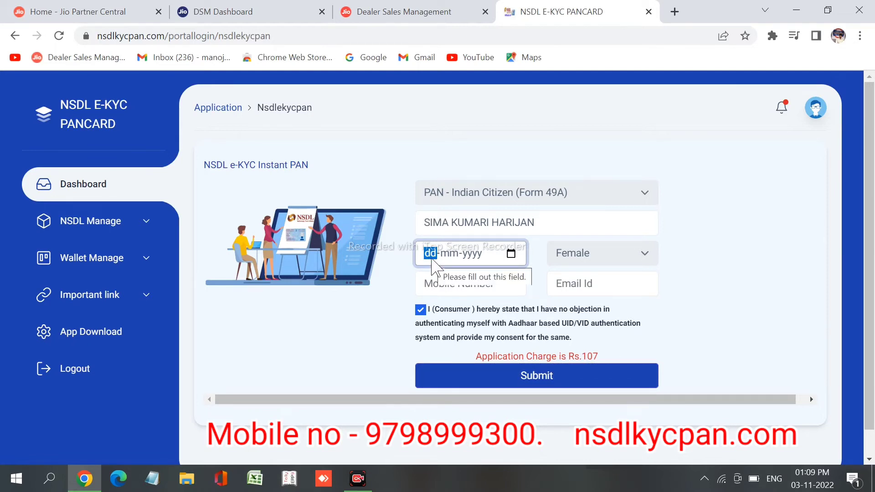
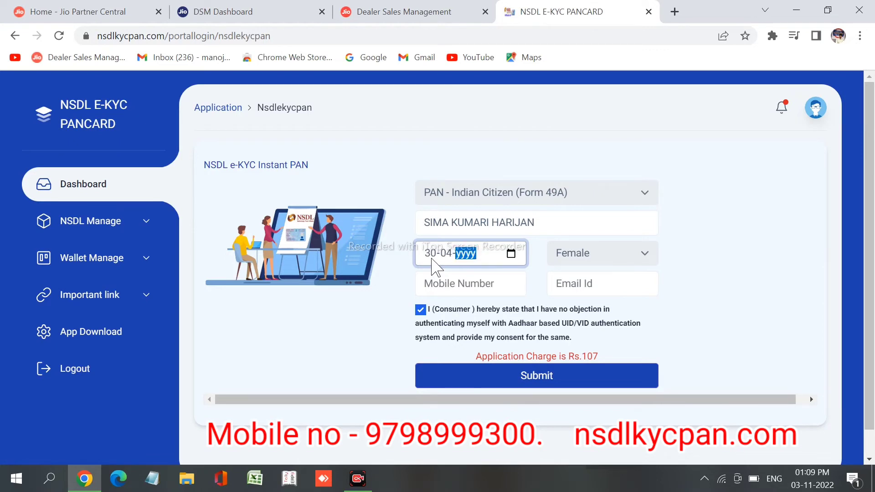
{"action": "left_click", "coordinate": [493, 284]}
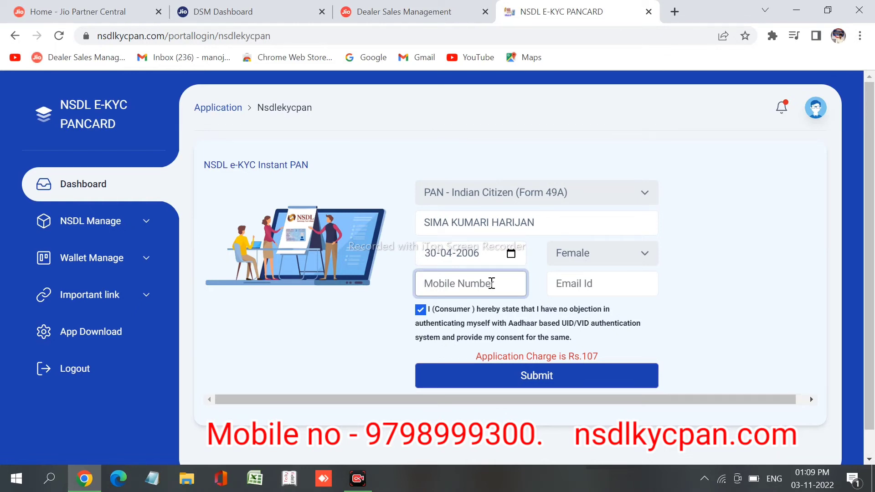
{"action": "left_click", "coordinate": [569, 283]}
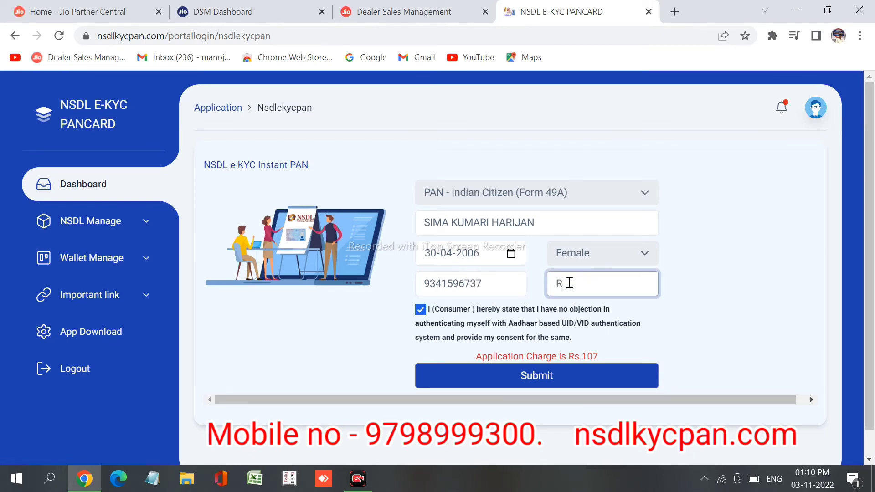
{"action": "left_click", "coordinate": [743, 336]}
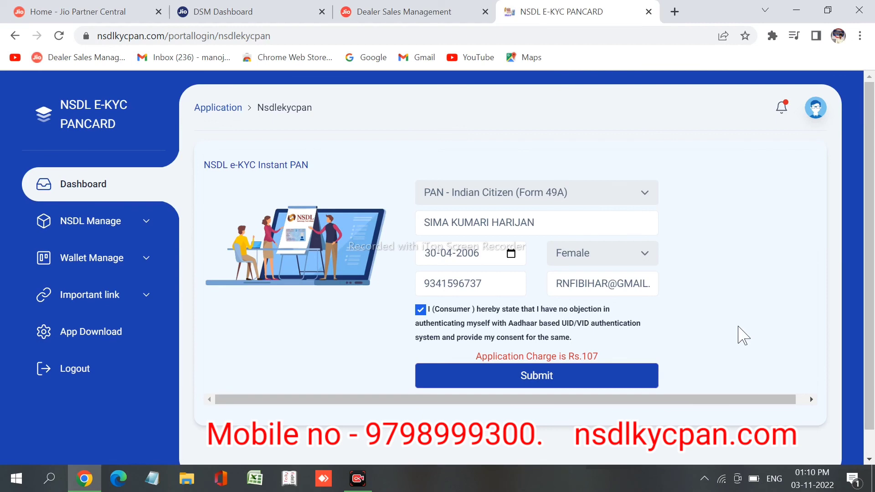
{"action": "left_click", "coordinate": [599, 382]}
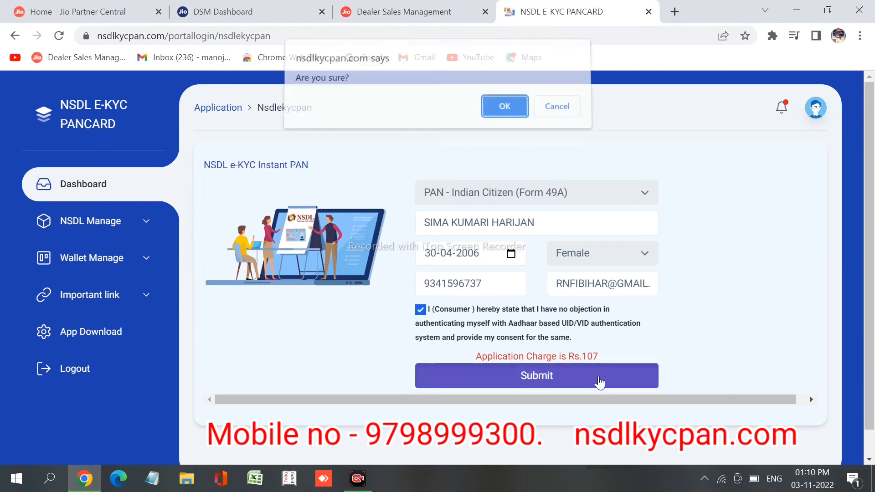
{"action": "left_click", "coordinate": [499, 120]}
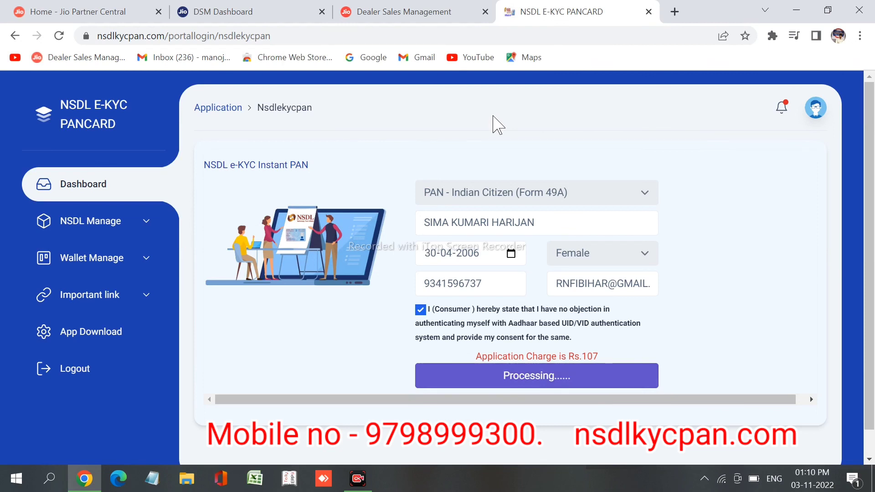